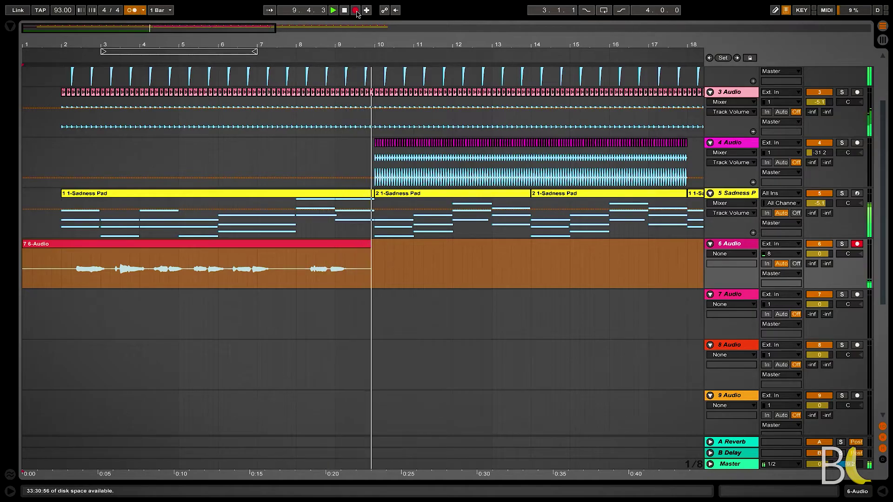
Finish the vocal take on the 6 Audio track and record a doubled take on 7 Audio up to about bar 10.
key(space)
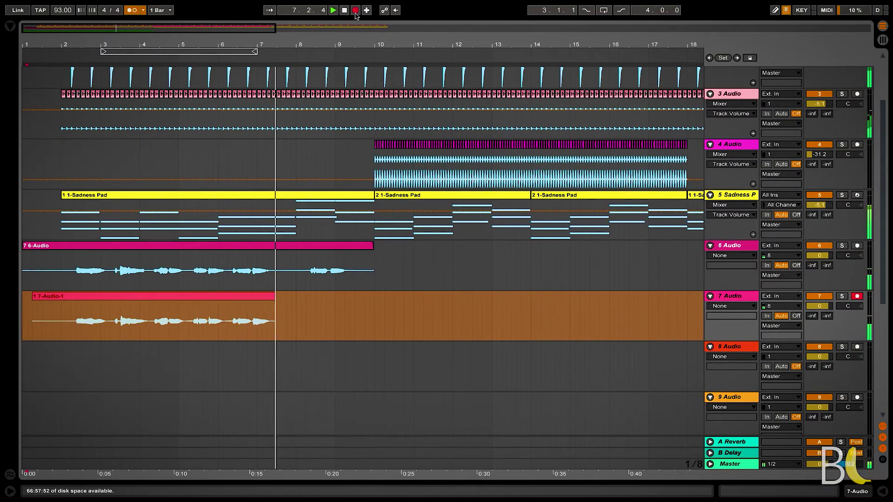
click(355, 10)
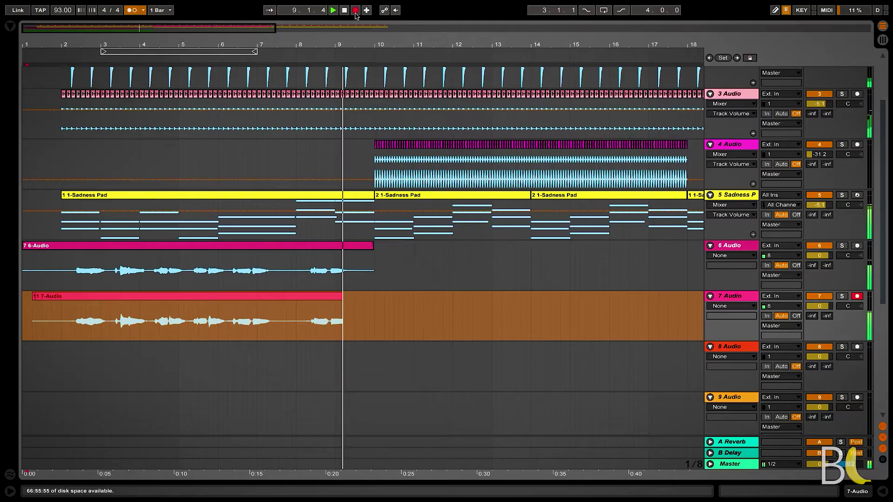
click(355, 10)
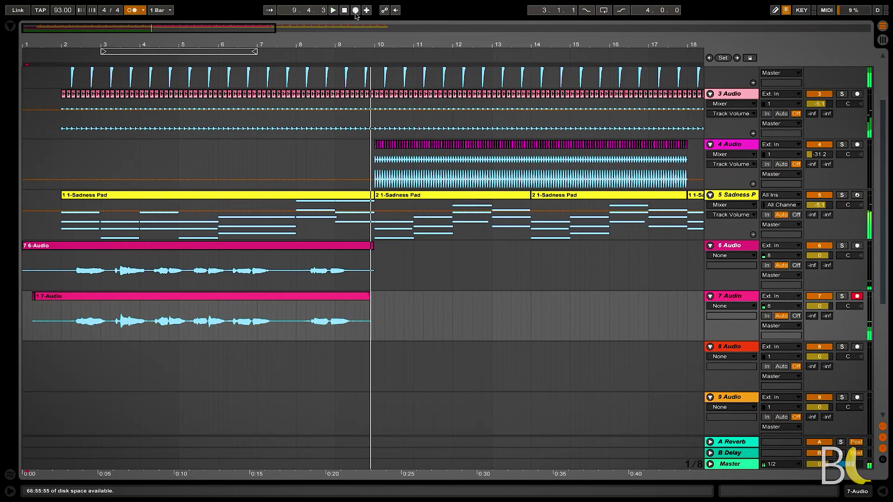
click(737, 346)
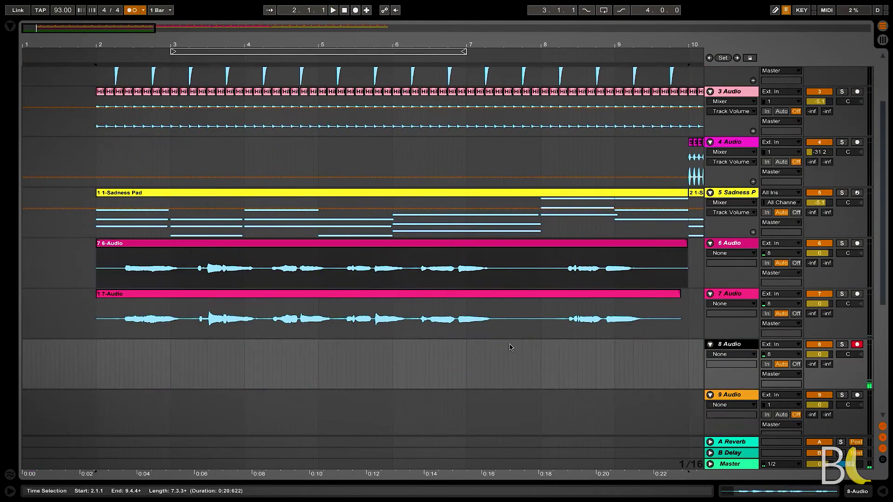
Turn the grid off and shift the vocal phrase starting near 4.2 slightly earlier on both 6 Audio and 7 Audio.
drag(58, 29, 58, 7)
right_click(72, 279)
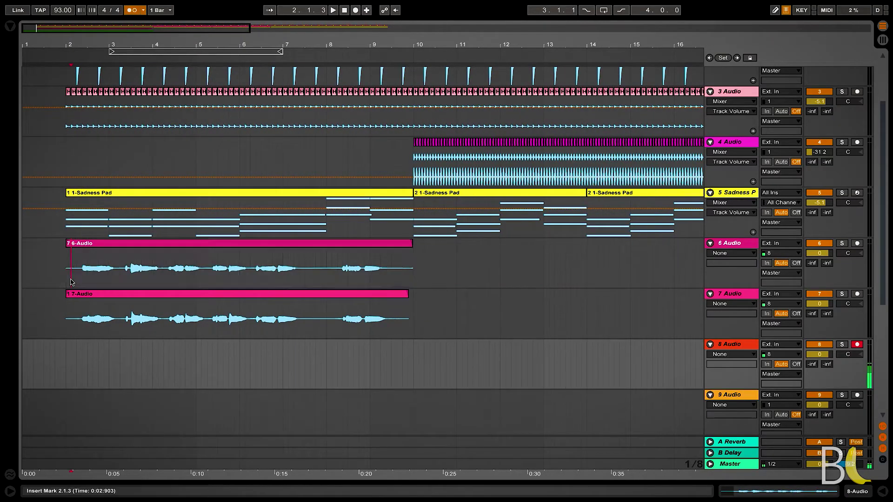
click(89, 463)
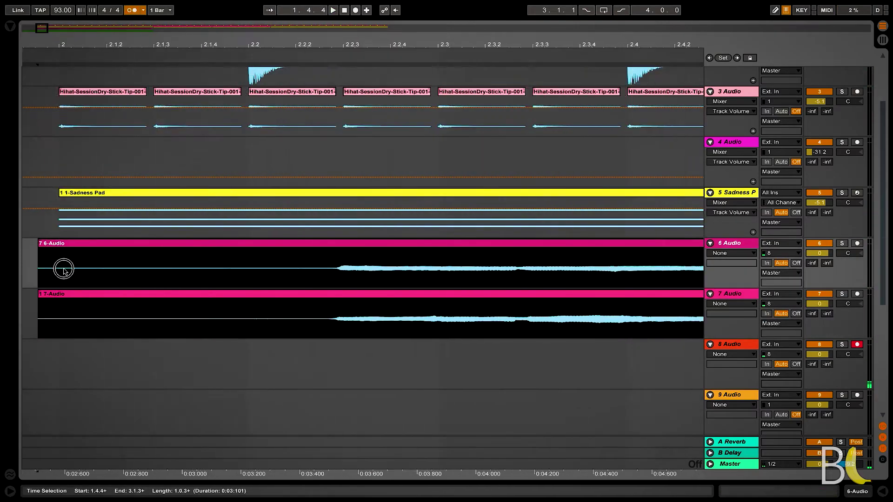
drag(367, 251, 462, 319)
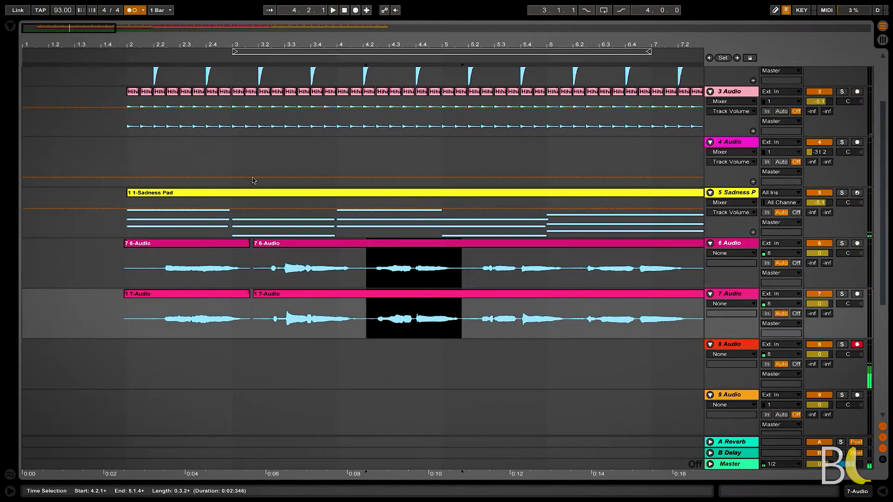
drag(64, 31, 65, 80)
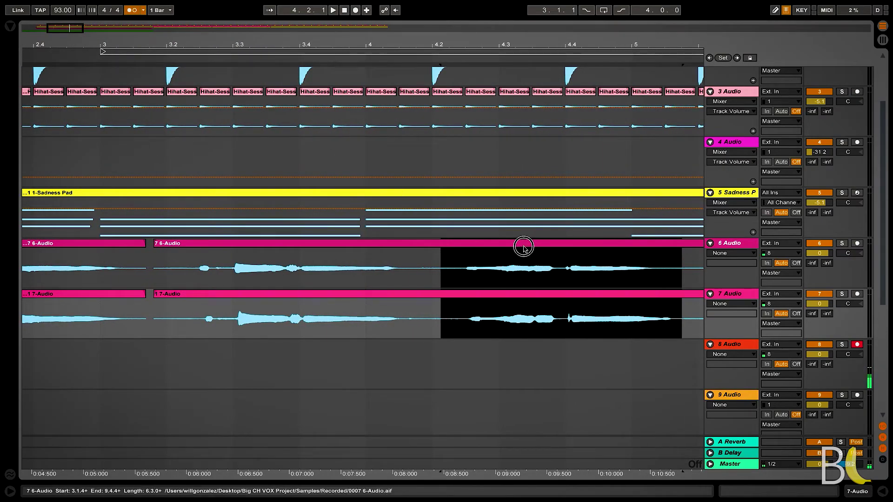
drag(523, 247, 522, 250)
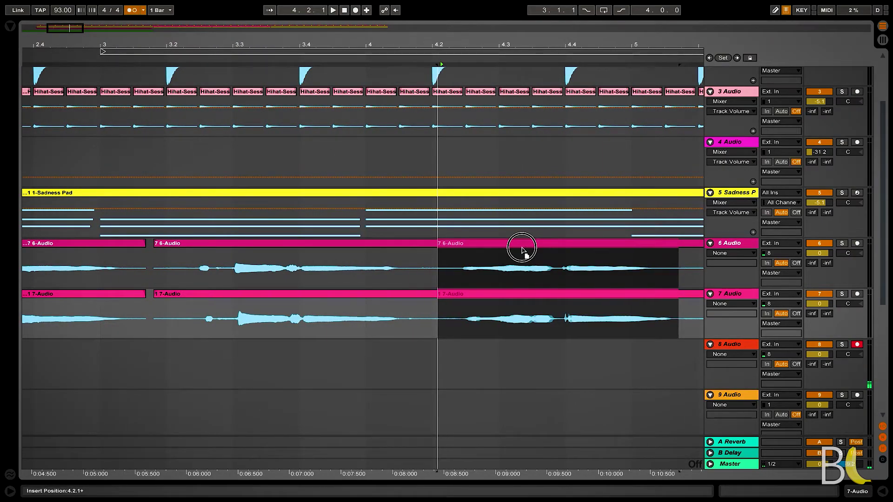
drag(521, 251, 523, 253)
click(358, 282)
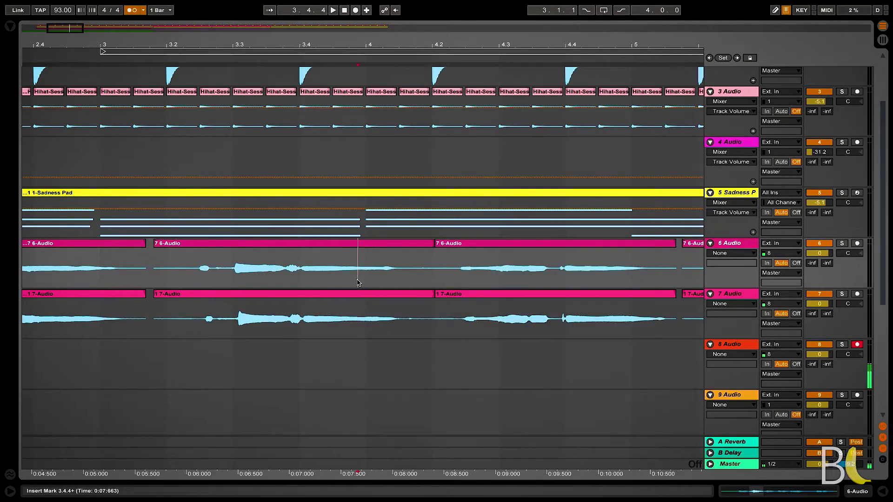
Play back the edit and shift the vocal phrase starting near 5.1.3 slightly earlier on 6 Audio and 7 Audio.
key(space)
drag(284, 45, 286, 6)
drag(530, 474, 293, 469)
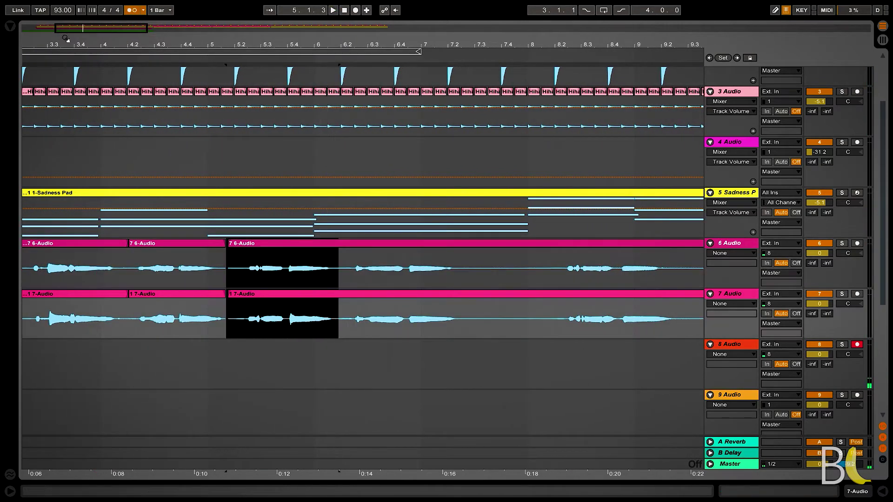
drag(66, 28, 66, 59)
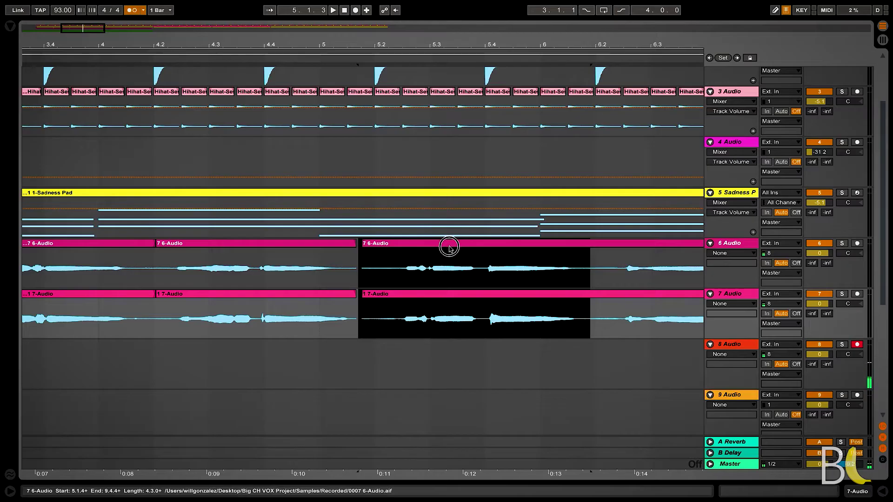
drag(449, 247, 447, 250)
key(ctrl+d)
Switch the arrangement grid to the Narrowest adaptive setting.
drag(105, 31, 217, 37)
right_click(326, 255)
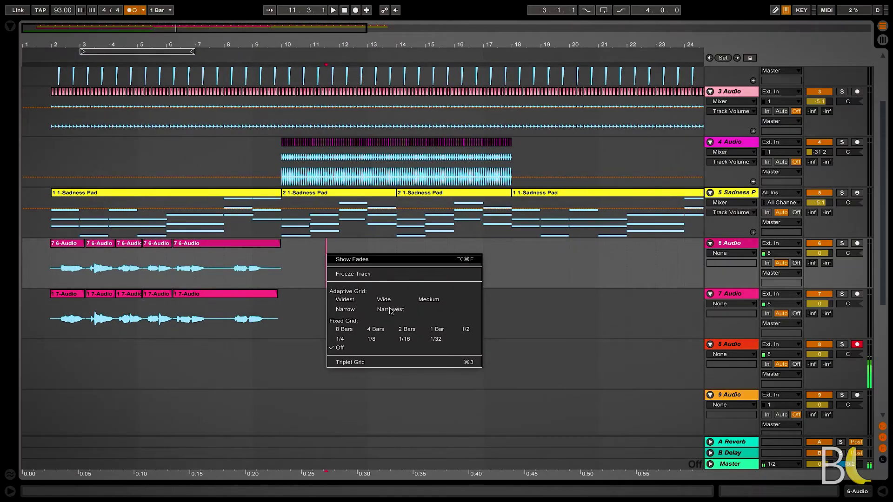
click(390, 311)
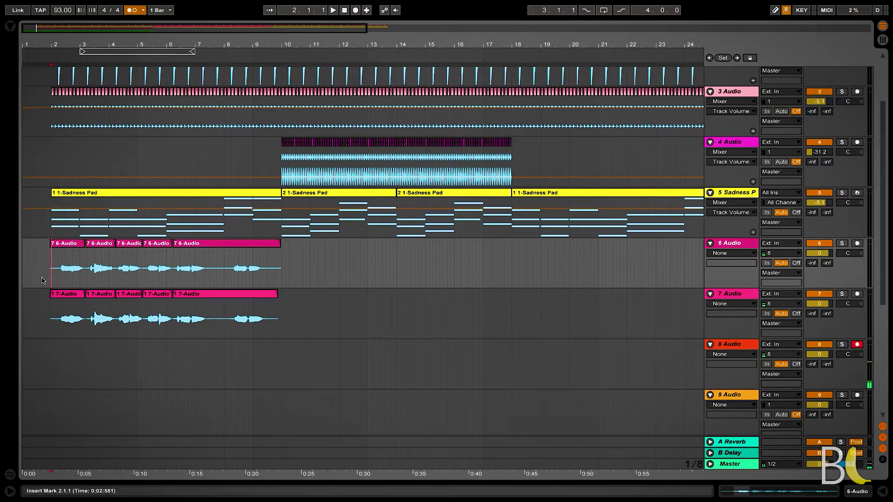
Play back the doubled vocals from 2.3.1 to check their timing.
click(725, 344)
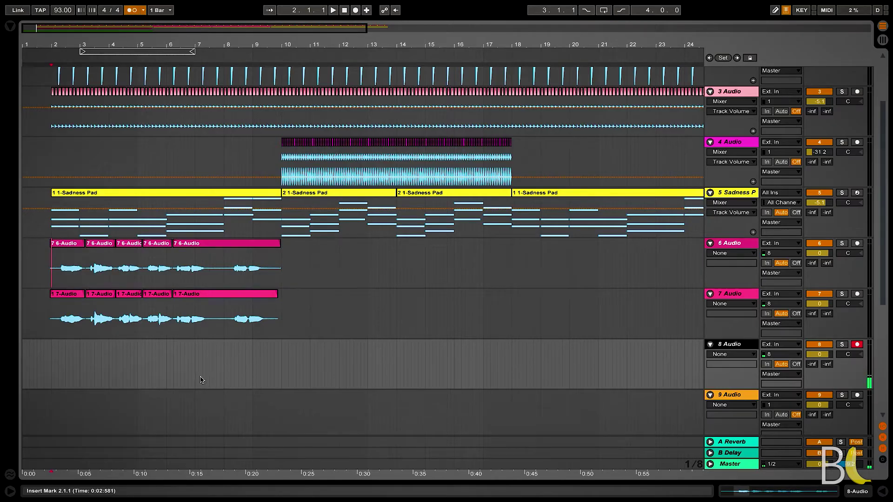
click(66, 335)
key(space)
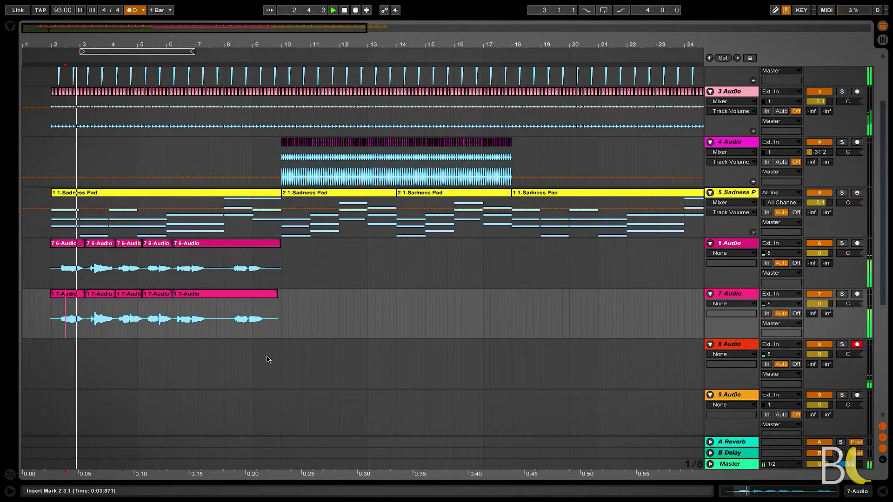
key(space)
Place the insert marker at 9.1.1 on the 8 Audio track as the start of the next vocal part.
click(267, 376)
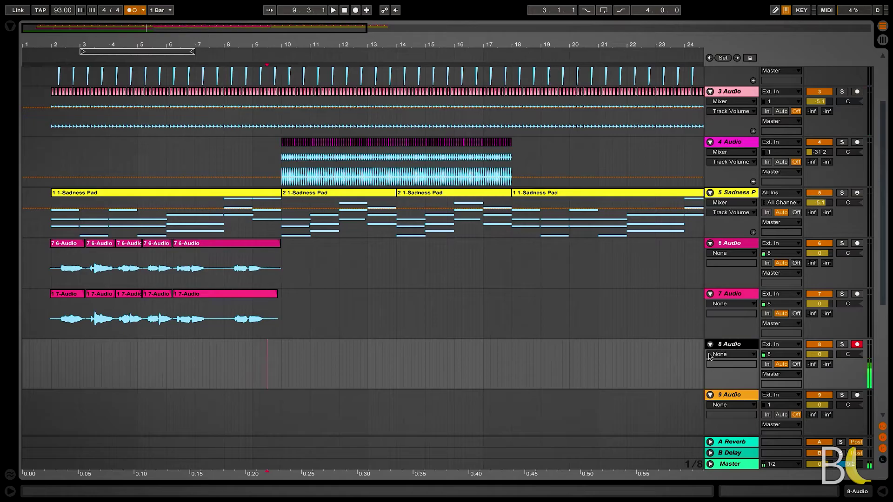
drag(146, 29, 146, 55)
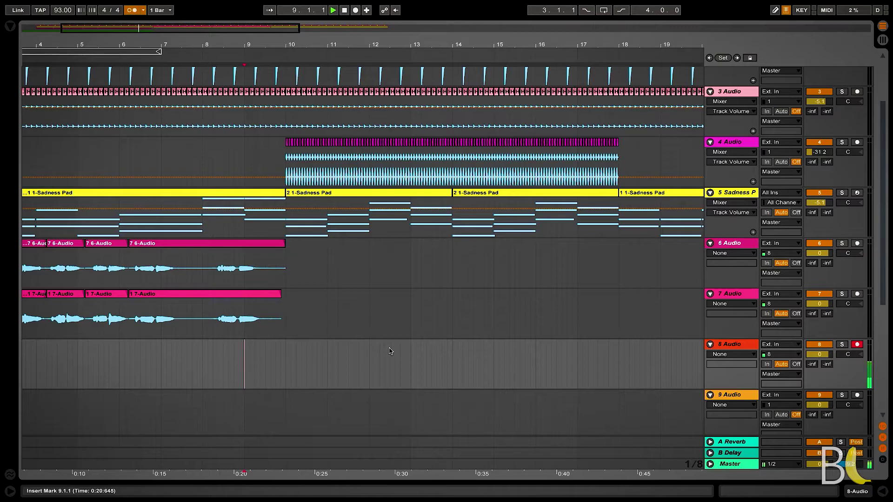
key(space)
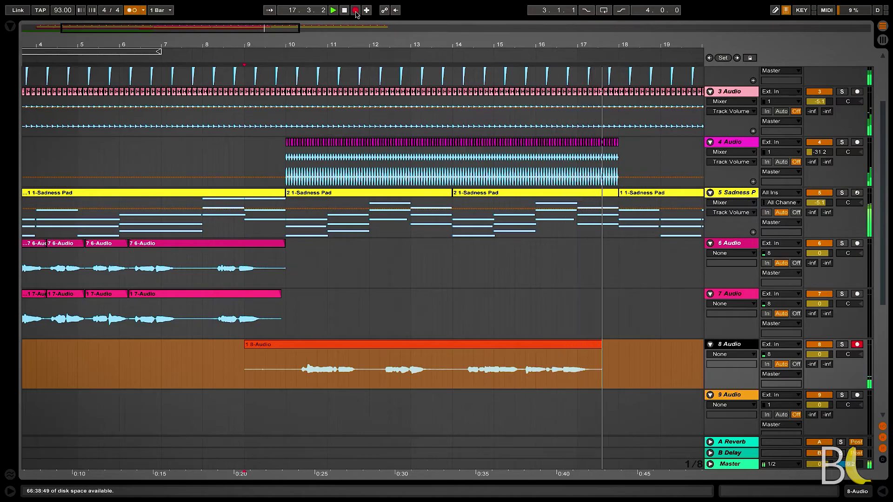
Try several vocal takes on the 8 Audio track starting around bar 9.
click(356, 10)
click(356, 11)
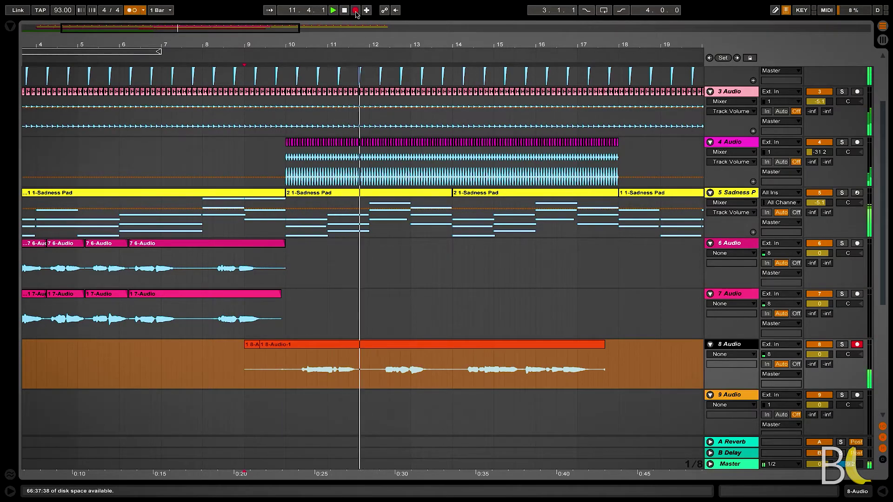
click(356, 10)
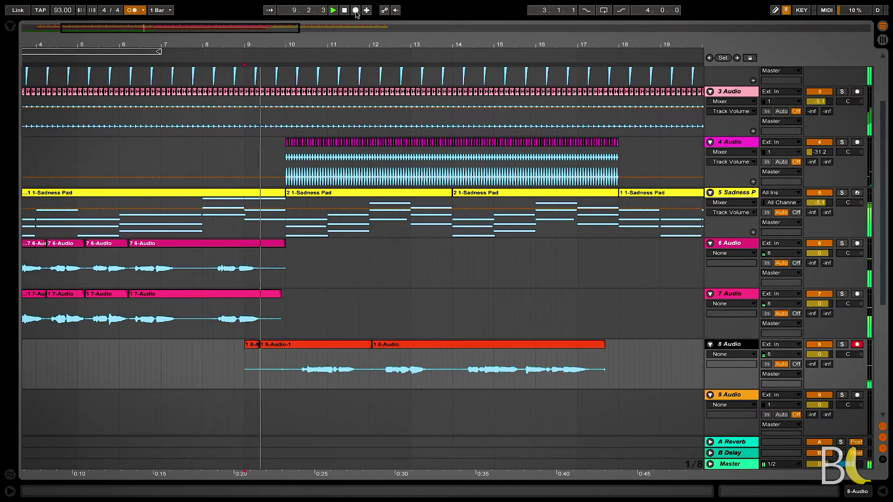
click(356, 11)
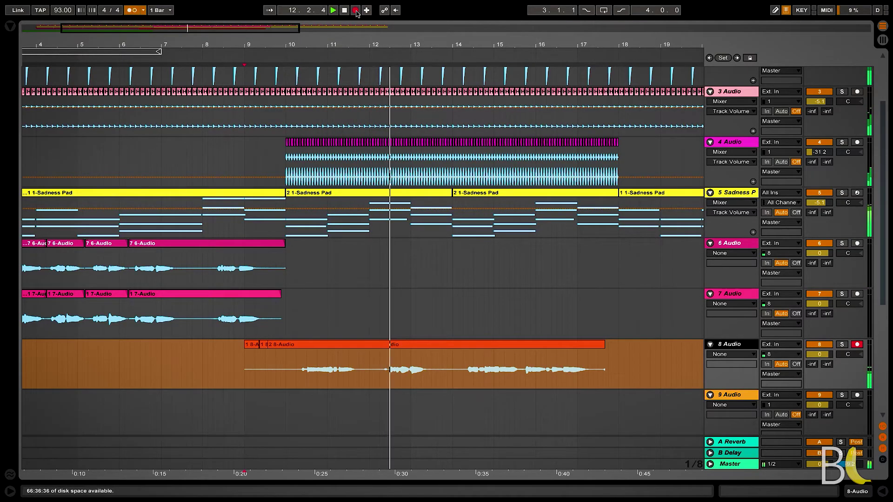
click(355, 10)
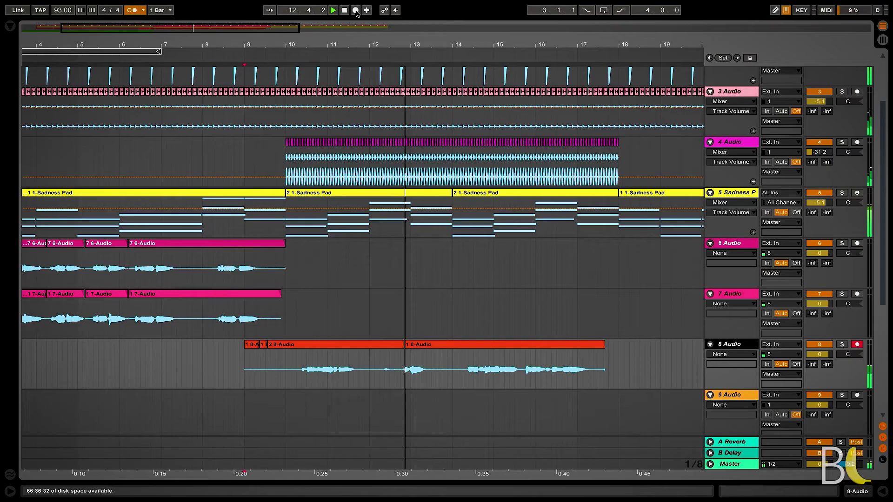
click(356, 10)
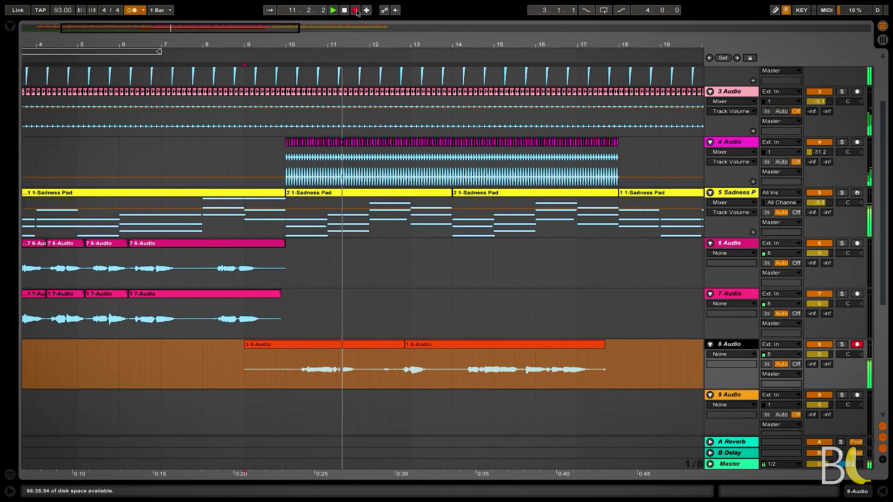
click(356, 10)
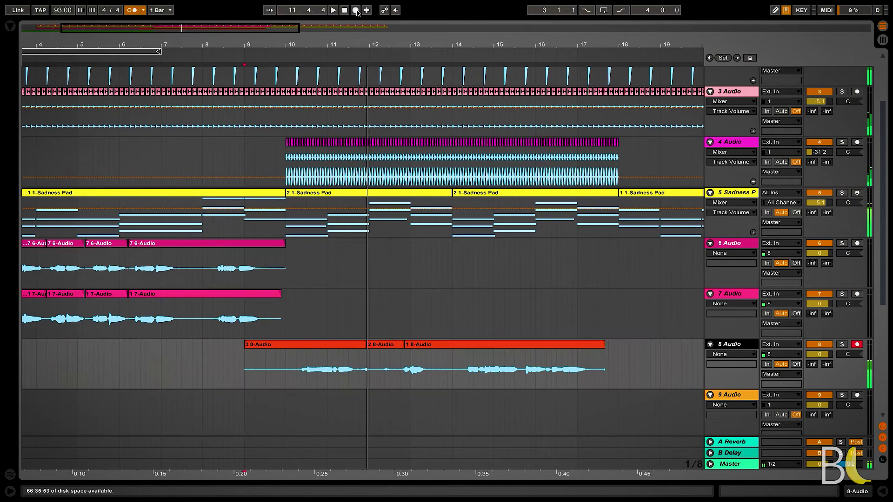
Record a complete vocal take on 8 Audio from 9.1.1 to about 17.4.4.
click(357, 10)
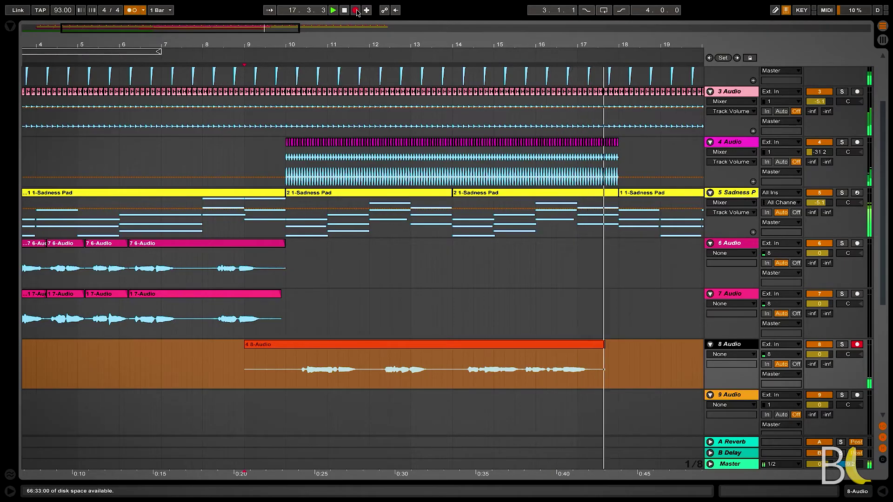
click(356, 11)
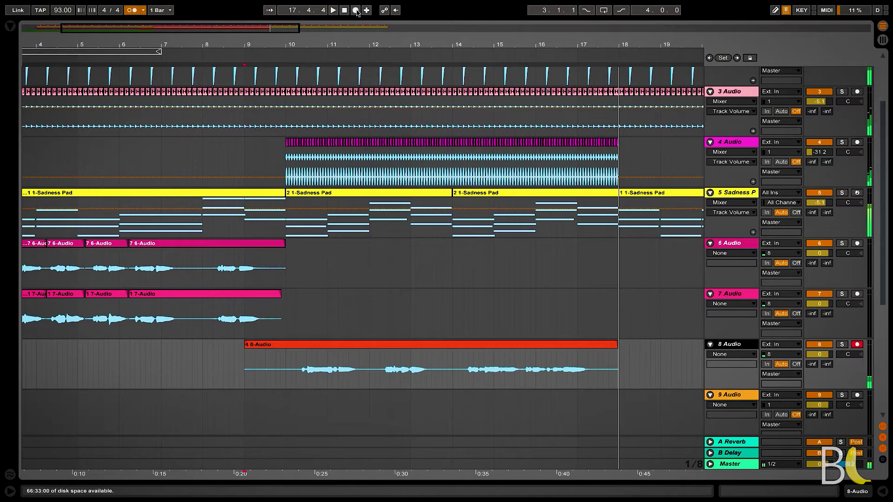
Set the 9 Audio track's monitoring to Auto and record a doubled take there alongside the 8 Audio vocal.
click(780, 416)
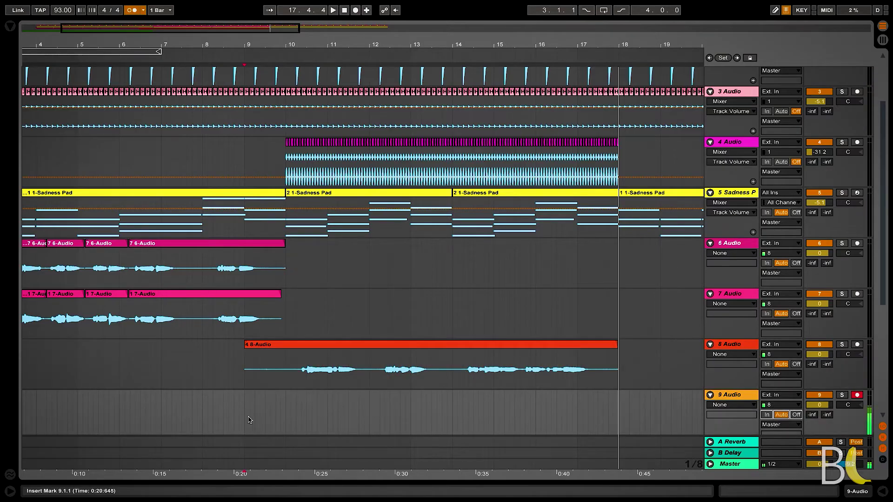
key(space)
click(356, 10)
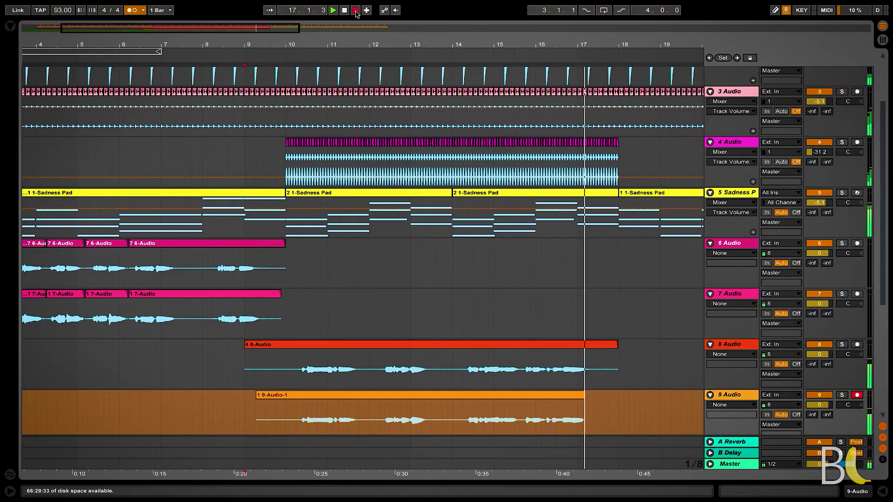
click(356, 12)
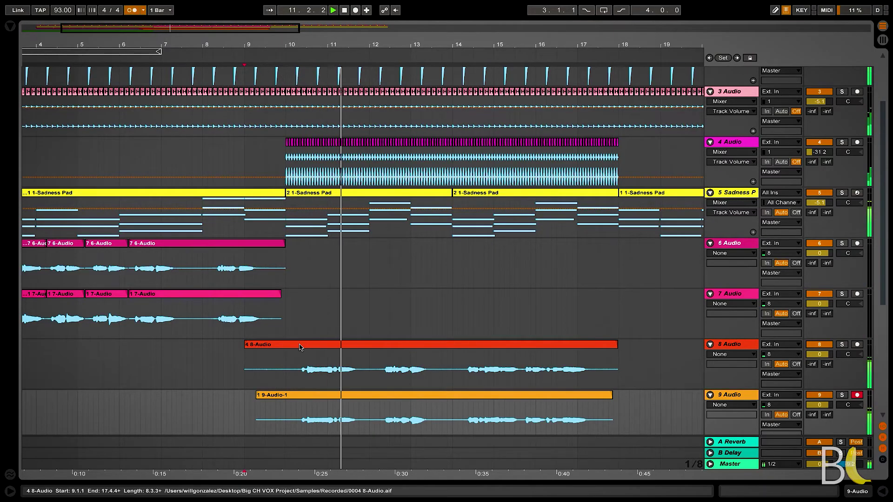
Play back the takes on 8 Audio and 9 Audio and turn the arrangement grid off for free clip movement.
drag(165, 29, 164, 61)
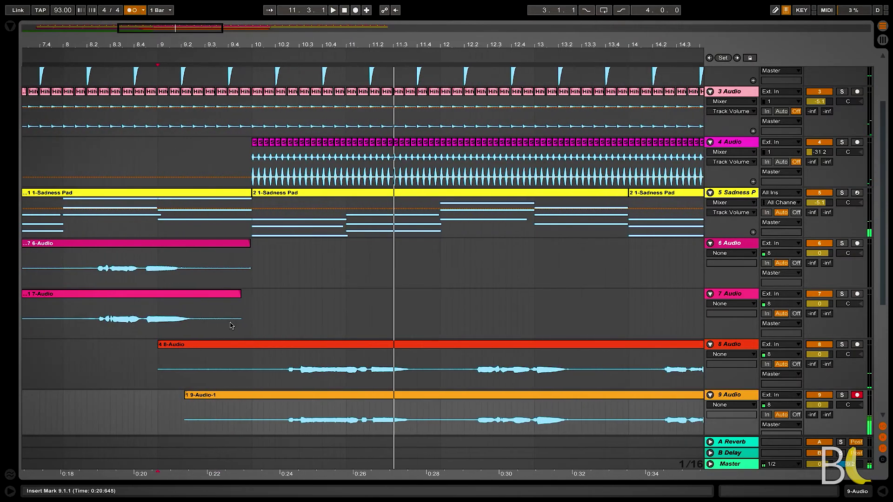
right_click(228, 377)
click(254, 320)
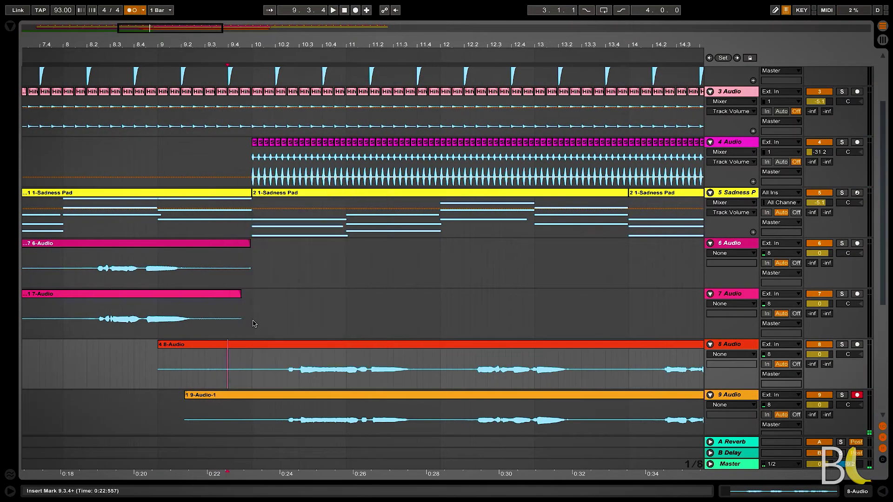
drag(150, 31, 149, 52)
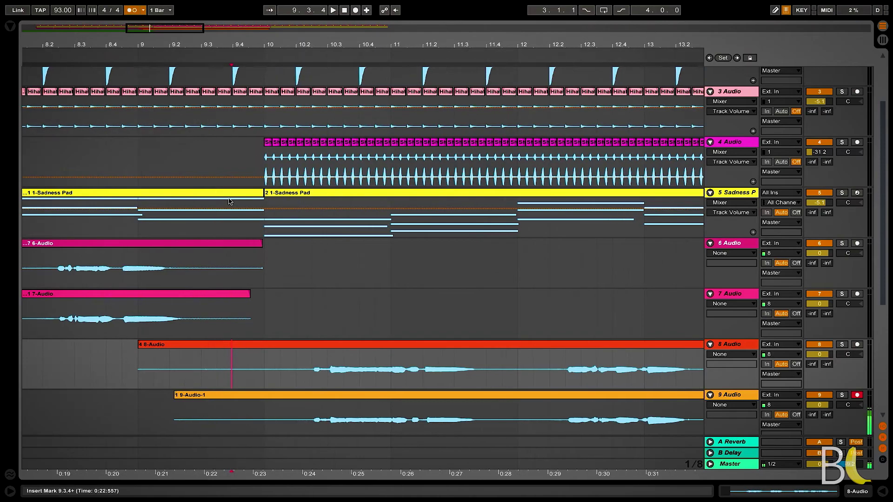
click(270, 347)
shift+click(279, 397)
key(space)
Shift the vocal takes on 8 Audio and 9 Audio together slightly earlier.
key(space)
key(space)
key(super+4)
drag(322, 348, 316, 348)
click(294, 365)
Arm the 10 Audio track with monitoring on Auto and place the insert marker at about 9.1.1.
key(space)
key(space)
click(358, 342)
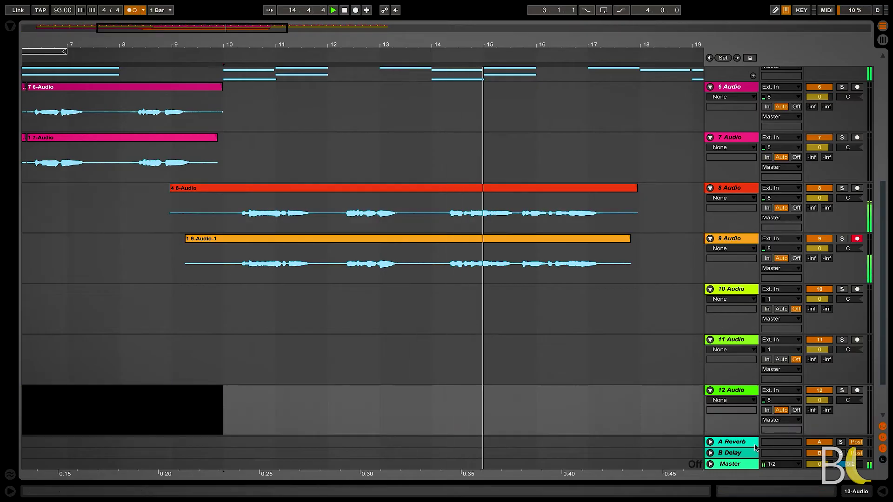
click(781, 299)
click(777, 382)
click(781, 309)
click(857, 289)
key(space)
click(171, 324)
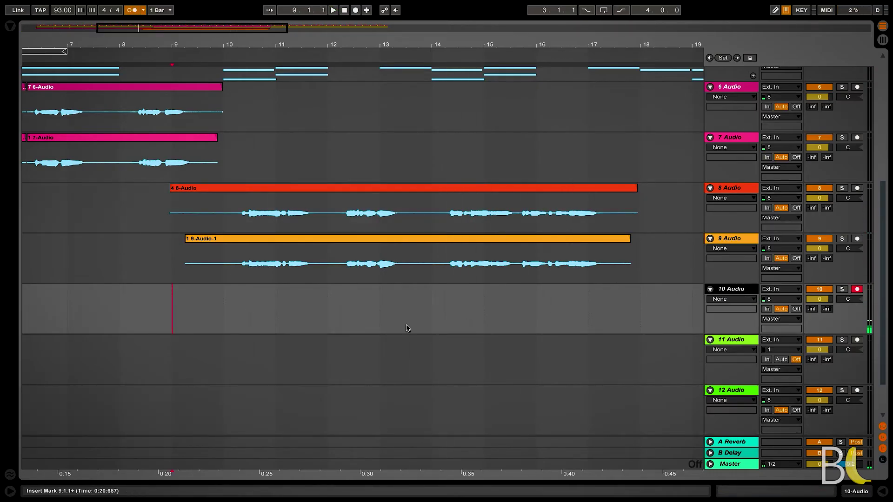
Record another doubled vocal take on 10 Audio, starting at about 9.1.1 and ending after bar 17.
click(237, 279)
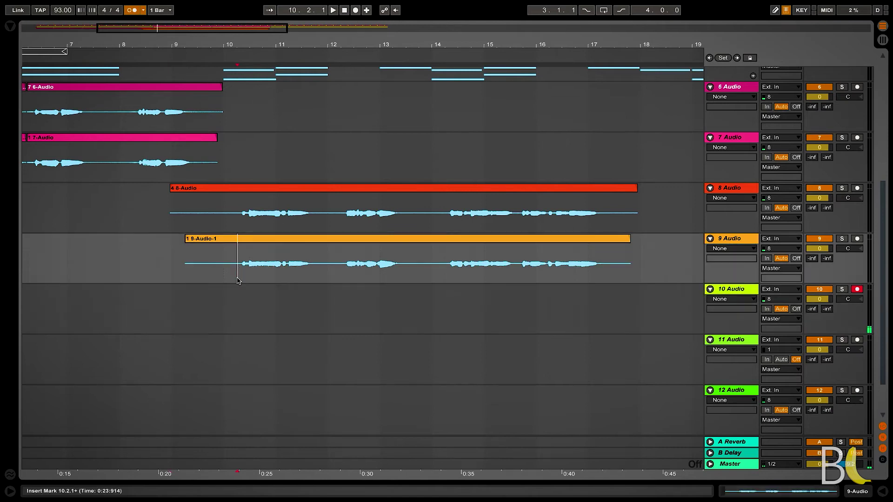
right_click(237, 279)
click(171, 319)
click(180, 319)
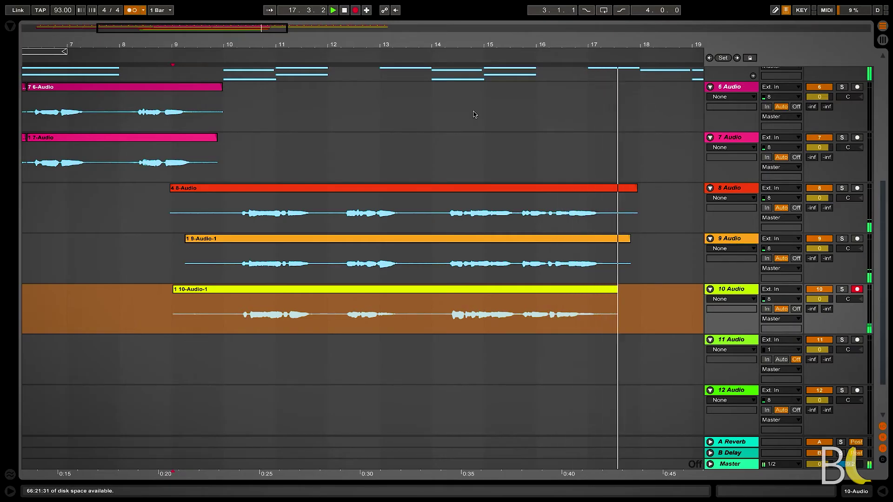
key(space)
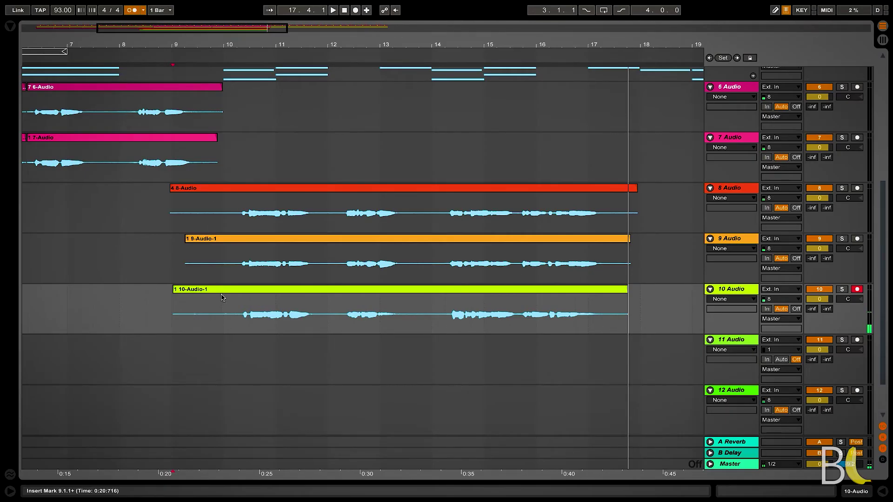
Shift the 10 Audio take slightly earlier to line up with the vocals on 8 Audio and 9 Audio, checking by playback.
drag(150, 28, 151, 66)
click(325, 321)
key(space)
drag(381, 294, 335, 293)
click(324, 321)
key(space)
key(space)
Arm the 11 Audio track with input channel 8 and monitoring set to Auto.
click(857, 340)
click(781, 350)
click(773, 455)
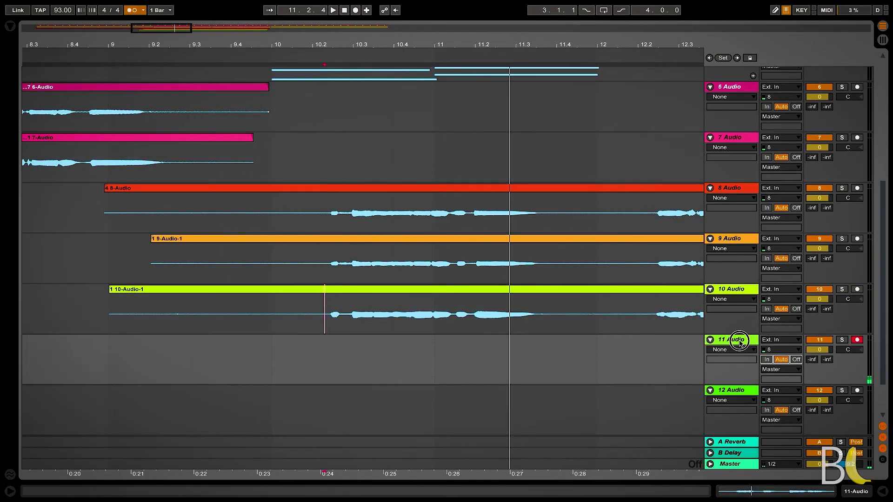
Record a further doubled take on 11 Audio from just before bar 9 to about 17.3.2.
click(104, 366)
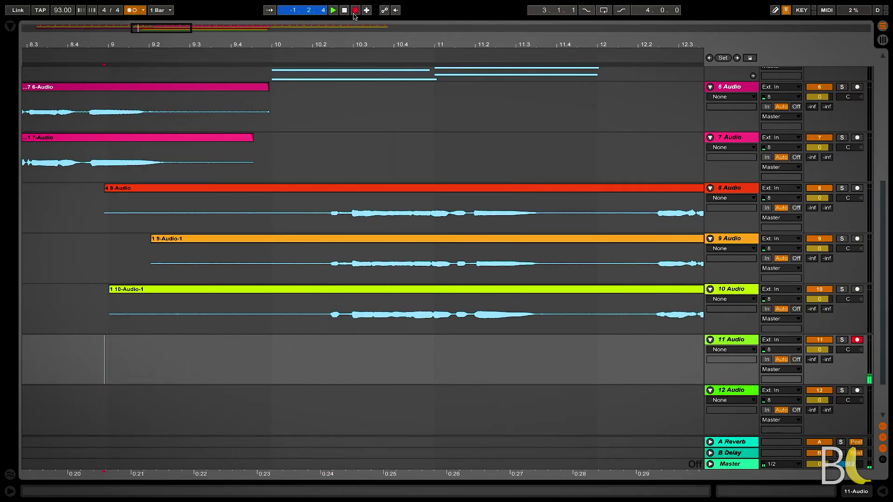
drag(176, 32, 176, 6)
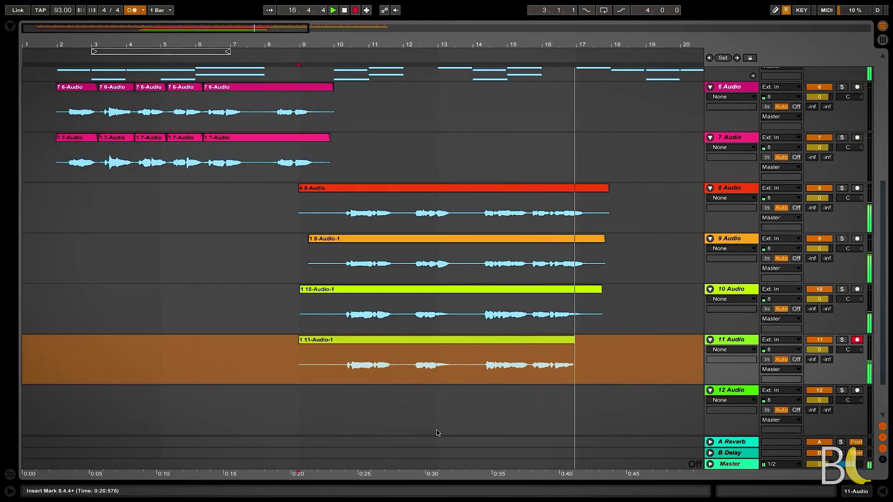
key(space)
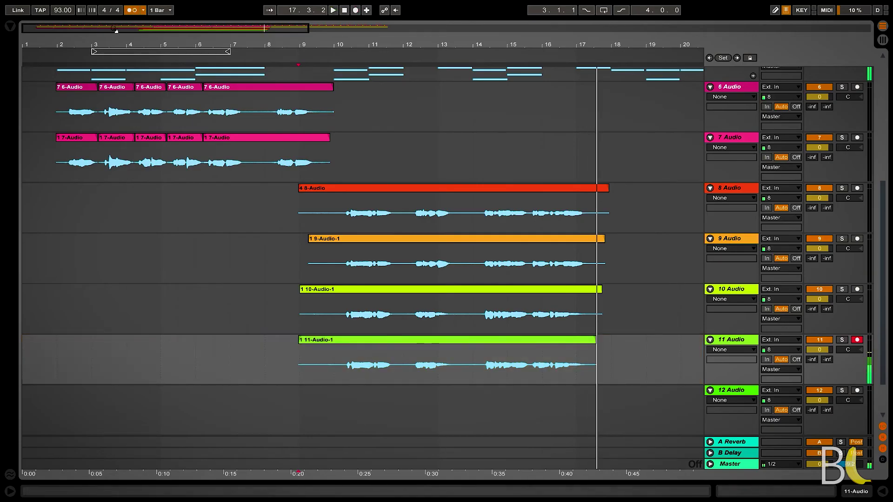
Shift the 11 Audio take slightly earlier toward the vocal onsets of the other takes and play it back.
drag(116, 30, 118, 52)
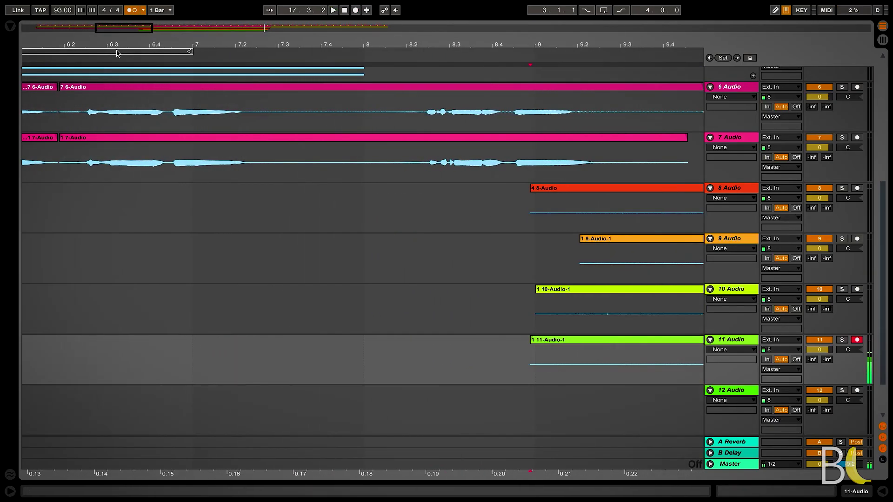
drag(562, 474, 195, 463)
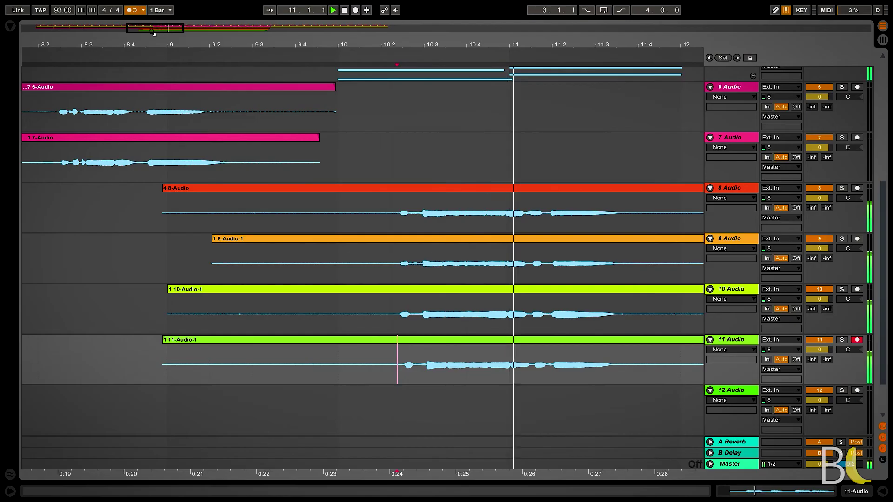
drag(152, 30, 152, 33)
drag(320, 480, 320, 486)
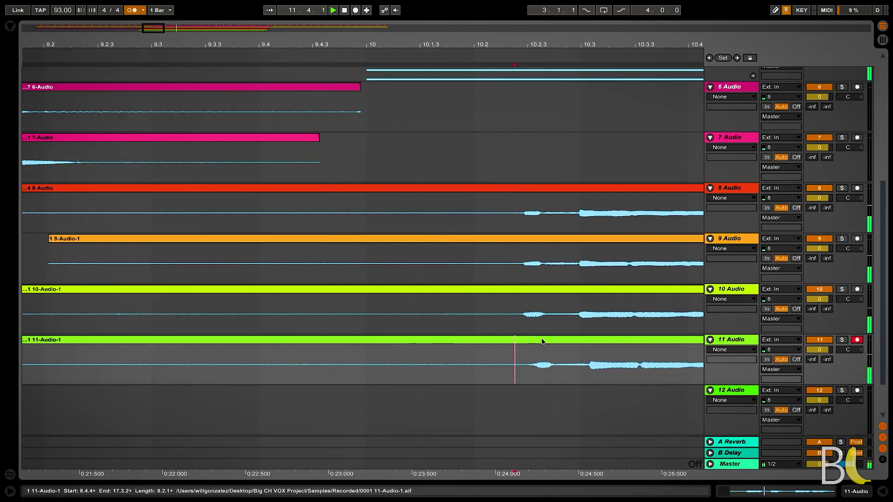
click(545, 344)
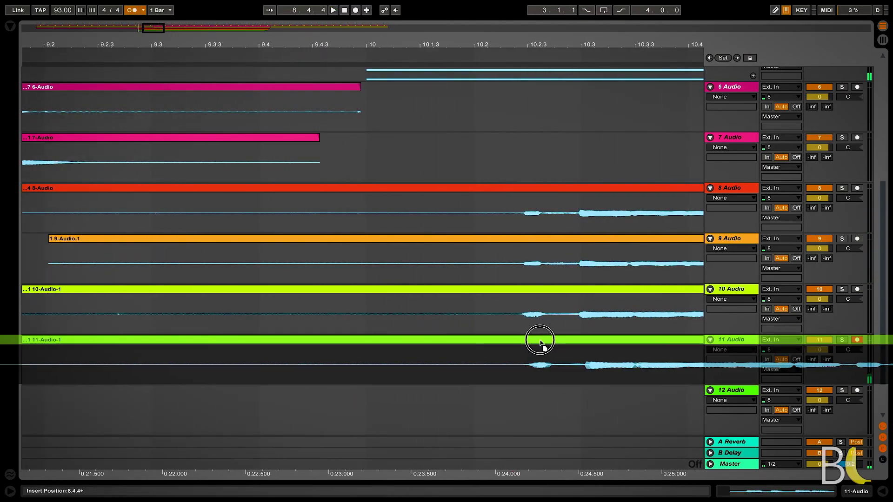
click(510, 365)
key(space)
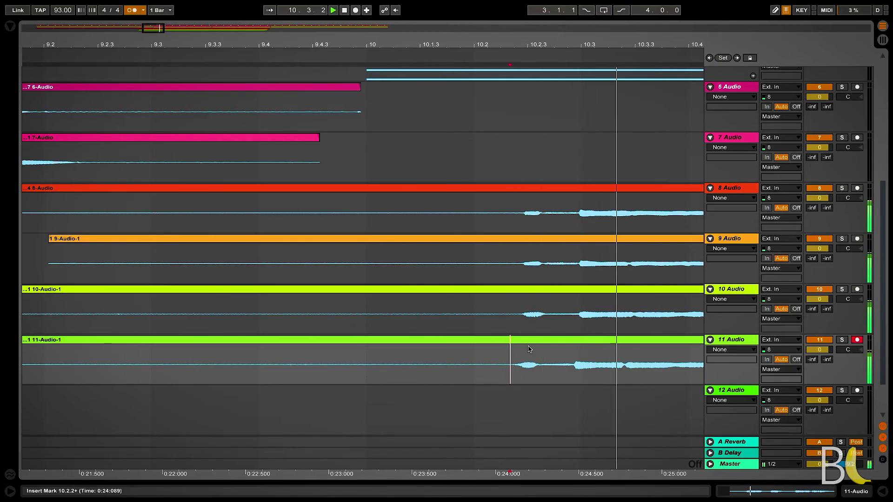
Move the 11 Audio take slightly later so its onset matches the takes above, and play all the layers together.
key(space)
drag(527, 342, 539, 347)
click(518, 367)
key(space)
drag(154, 29, 154, 10)
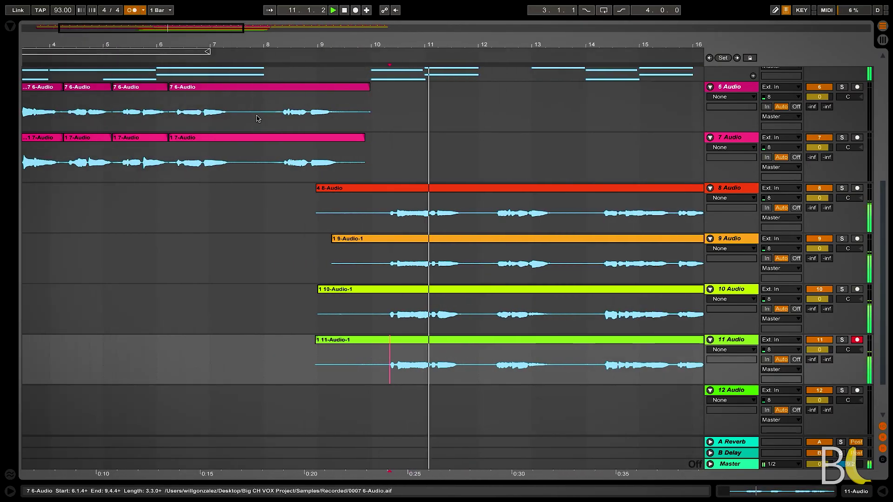
key(space)
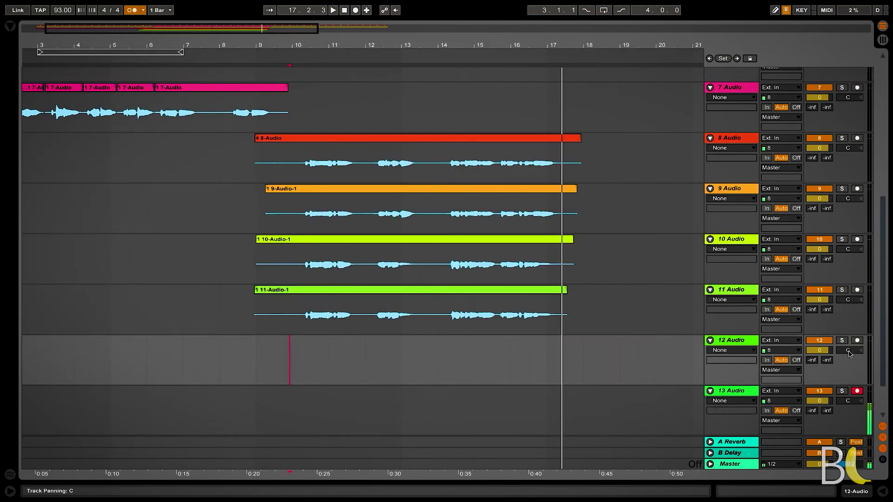
click(216, 266)
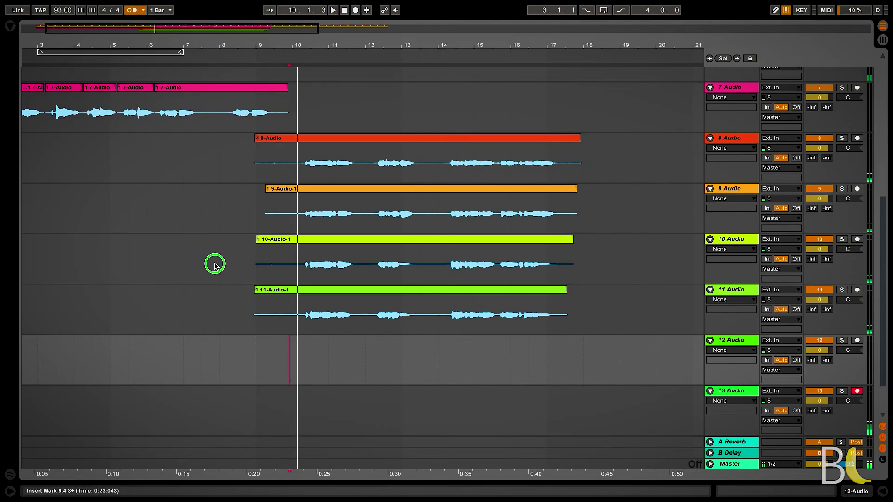
right_click(215, 266)
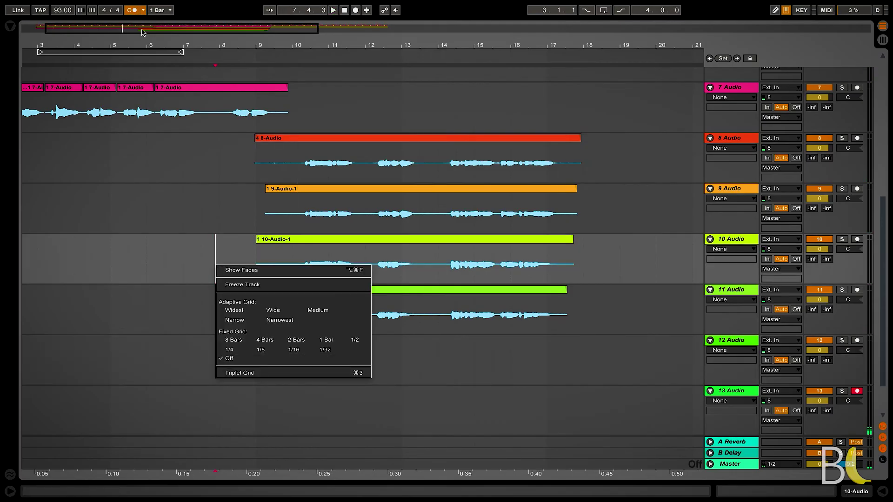
click(142, 32)
drag(141, 31, 266, 31)
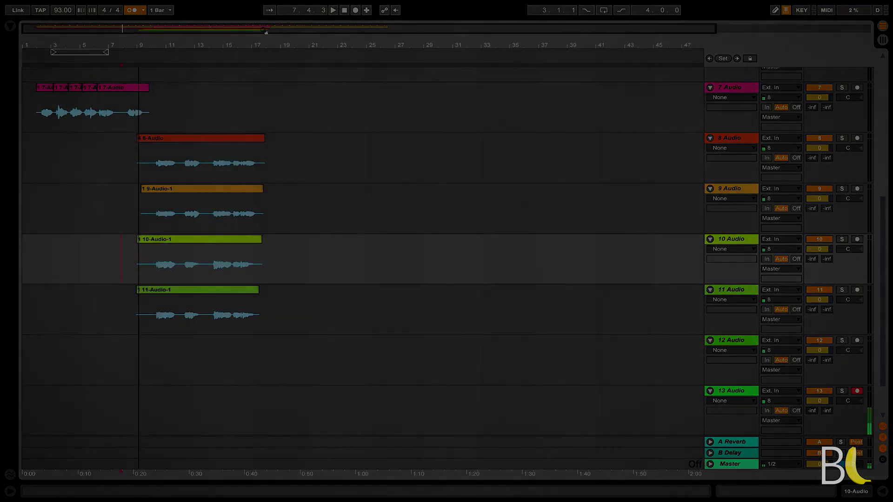